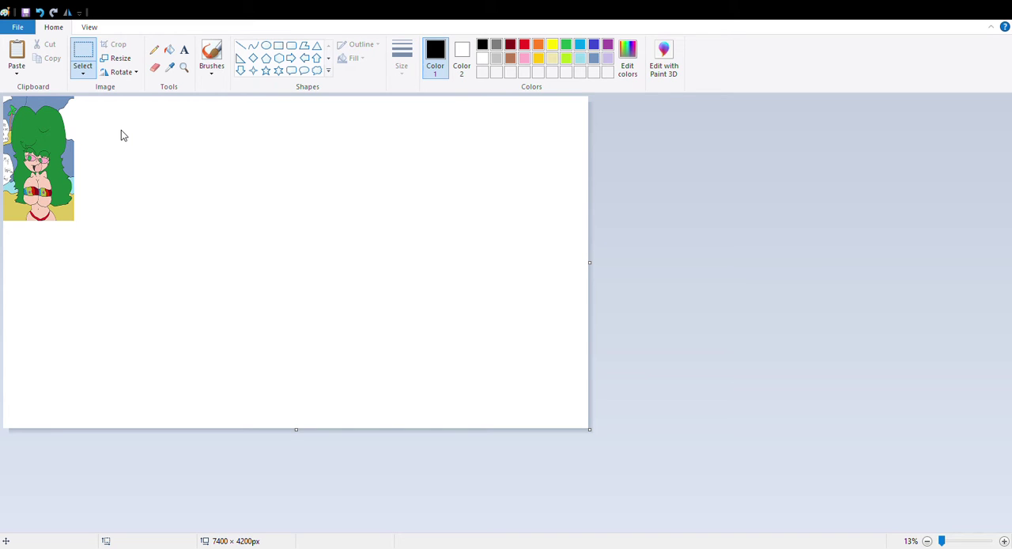
Step: Zoom the canvas to 25%, take the brush, and draw the hair's left curve
{"action": "left_click", "coordinate": [953, 542]}
{"action": "left_click", "coordinate": [212, 54]}
{"action": "mouse_move", "coordinate": [592, 147]}
{"action": "left_mouse_down"}
{"action": "mouse_move", "coordinate": [452, 210]}
{"action": "mouse_move", "coordinate": [460, 277]}
{"action": "mouse_move", "coordinate": [474, 296]}
{"action": "left_mouse_up"}
Step: Draw the hair's top-right curve, the side curl, the forehead fringe and a stroke by the glasses
{"action": "mouse_move", "coordinate": [592, 145]}
{"action": "left_mouse_down"}
{"action": "mouse_move", "coordinate": [655, 113]}
{"action": "mouse_move", "coordinate": [718, 118]}
{"action": "mouse_move", "coordinate": [751, 140]}
{"action": "mouse_move", "coordinate": [778, 175]}
{"action": "mouse_move", "coordinate": [789, 220]}
{"action": "mouse_move", "coordinate": [793, 266]}
{"action": "mouse_move", "coordinate": [771, 307]}
{"action": "mouse_move", "coordinate": [785, 318]}
{"action": "mouse_move", "coordinate": [784, 301]}
{"action": "left_mouse_up"}
{"action": "mouse_move", "coordinate": [540, 234]}
{"action": "left_mouse_down"}
{"action": "mouse_move", "coordinate": [528, 250]}
{"action": "mouse_move", "coordinate": [574, 287]}
{"action": "mouse_move", "coordinate": [565, 291]}
{"action": "mouse_move", "coordinate": [666, 301]}
{"action": "mouse_move", "coordinate": [692, 316]}
{"action": "mouse_move", "coordinate": [639, 345]}
{"action": "mouse_move", "coordinate": [599, 346]}
{"action": "mouse_move", "coordinate": [551, 318]}
{"action": "mouse_move", "coordinate": [548, 310]}
{"action": "mouse_move", "coordinate": [576, 321]}
{"action": "mouse_move", "coordinate": [567, 300]}
{"action": "left_mouse_up"}
{"action": "mouse_move", "coordinate": [560, 263]}
{"action": "left_mouse_down"}
{"action": "mouse_move", "coordinate": [585, 267]}
{"action": "mouse_move", "coordinate": [656, 242]}
{"action": "mouse_move", "coordinate": [689, 247]}
{"action": "left_mouse_up"}
{"action": "mouse_move", "coordinate": [625, 289]}
{"action": "left_mouse_down"}
{"action": "mouse_move", "coordinate": [622, 313]}
{"action": "mouse_move", "coordinate": [677, 331]}
{"action": "mouse_move", "coordinate": [691, 289]}
{"action": "mouse_move", "coordinate": [665, 277]}
{"action": "mouse_move", "coordinate": [638, 280]}
{"action": "left_mouse_up"}
Step: Outline the open mouth, the chin and a line across the face below the glasses
{"action": "mouse_move", "coordinate": [609, 310]}
{"action": "left_mouse_down"}
{"action": "mouse_move", "coordinate": [611, 288]}
{"action": "mouse_move", "coordinate": [594, 272]}
{"action": "mouse_move", "coordinate": [564, 275]}
{"action": "left_mouse_up"}
{"action": "left_click_drag", "start_coordinate": [598, 321], "coordinate": [620, 328]}
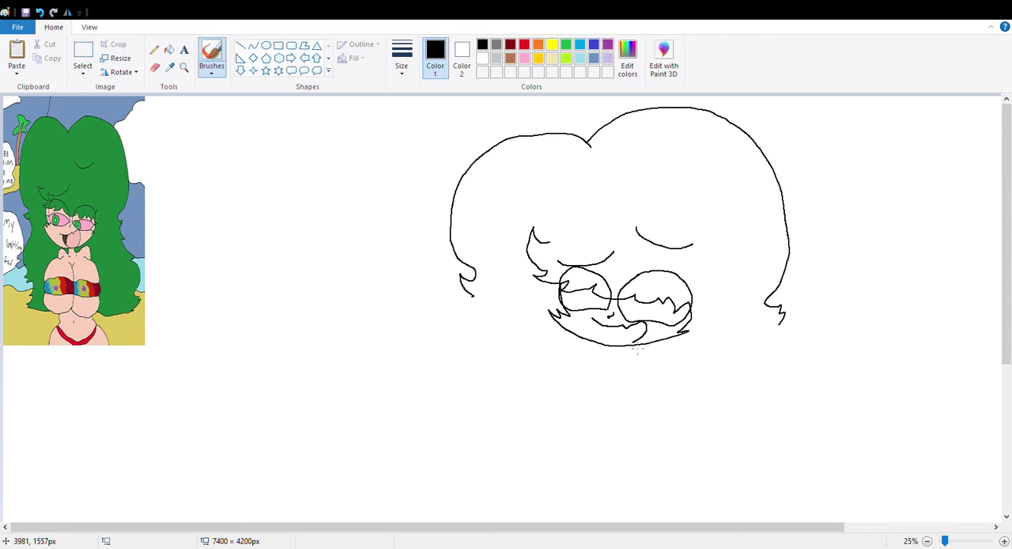
{"action": "left_click_drag", "start_coordinate": [637, 349], "coordinate": [597, 344]}
{"action": "left_click_drag", "start_coordinate": [560, 296], "coordinate": [550, 294]}
{"action": "left_click_drag", "start_coordinate": [692, 324], "coordinate": [693, 331]}
{"action": "left_click_drag", "start_coordinate": [568, 298], "coordinate": [665, 312]}
{"action": "left_click", "coordinate": [170, 67]}
Step: Fill both glasses lenses with pink sampled from the reference
{"action": "left_click", "coordinate": [87, 223]}
{"action": "left_click", "coordinate": [169, 49]}
{"action": "left_click", "coordinate": [673, 323]}
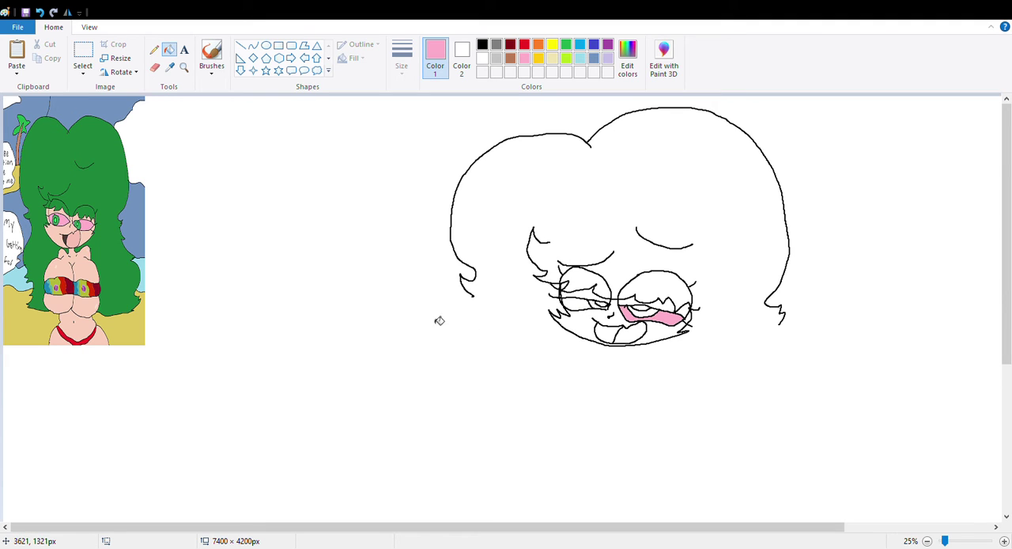
{"action": "left_click", "coordinate": [575, 303]}
Step: Fill the area above the left eye with the reference's hair green
{"action": "left_click", "coordinate": [170, 68]}
{"action": "left_click", "coordinate": [103, 143]}
{"action": "left_click", "coordinate": [585, 279]}
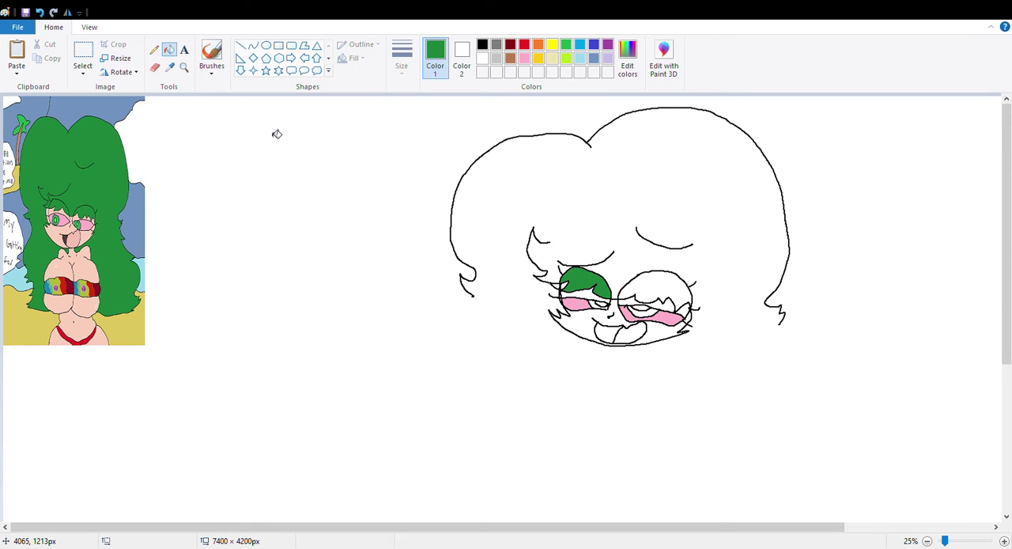
Step: Fill the face and a gap beside the right eye with peach skin tone
{"action": "left_click", "coordinate": [170, 67]}
{"action": "left_click", "coordinate": [90, 241]}
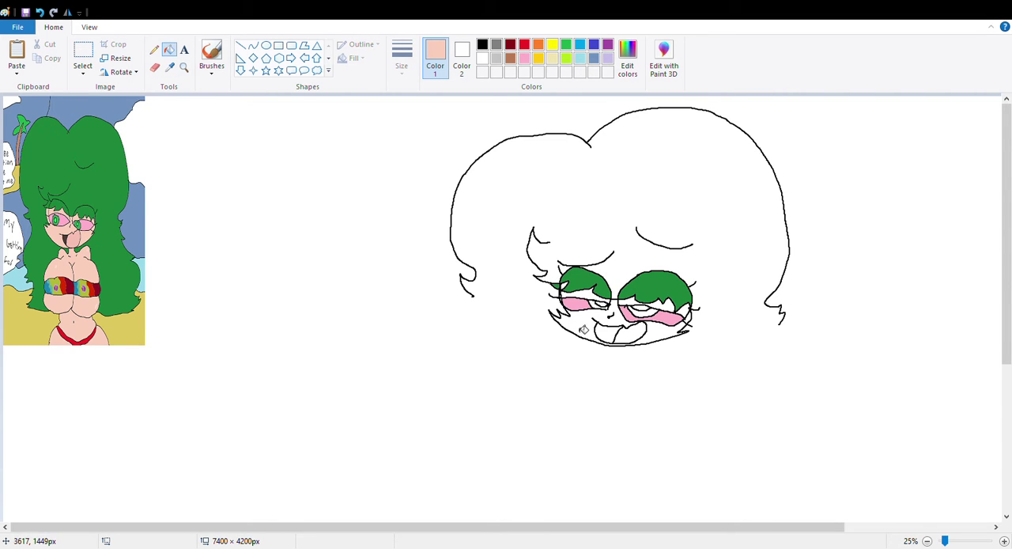
{"action": "left_click", "coordinate": [634, 306]}
{"action": "left_click", "coordinate": [687, 320]}
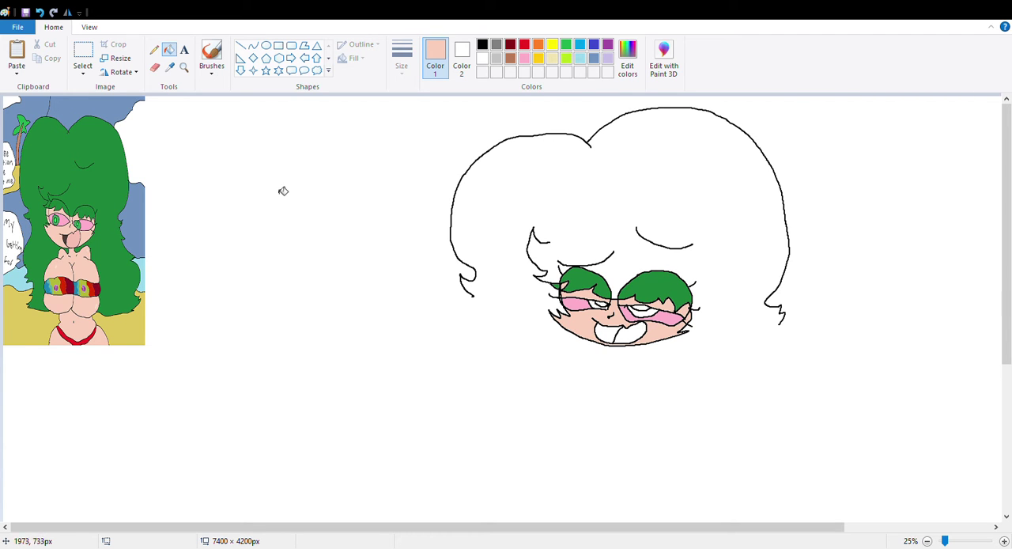
{"action": "left_click", "coordinate": [170, 67]}
Step: Fill both irises green, then recolour them a darker reference green
{"action": "left_click", "coordinate": [60, 224]}
{"action": "left_click", "coordinate": [605, 305]}
{"action": "left_click", "coordinate": [644, 313]}
{"action": "left_click", "coordinate": [169, 66]}
{"action": "left_click", "coordinate": [87, 228]}
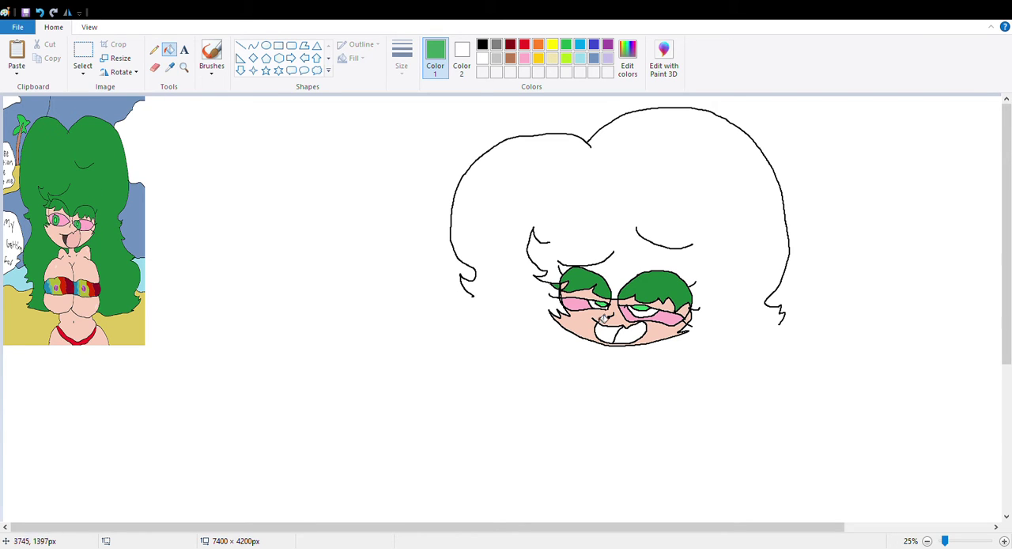
{"action": "left_click", "coordinate": [599, 306]}
{"action": "left_click", "coordinate": [648, 309]}
Step: Colour the tongue pink and the mouth interior dark brown, then extend the chin line in black
{"action": "left_click", "coordinate": [170, 66]}
{"action": "left_click", "coordinate": [77, 244]}
{"action": "left_click", "coordinate": [639, 337]}
{"action": "left_click", "coordinate": [173, 70]}
{"action": "left_click", "coordinate": [70, 242]}
{"action": "left_click", "coordinate": [483, 57]}
{"action": "left_click", "coordinate": [211, 54]}
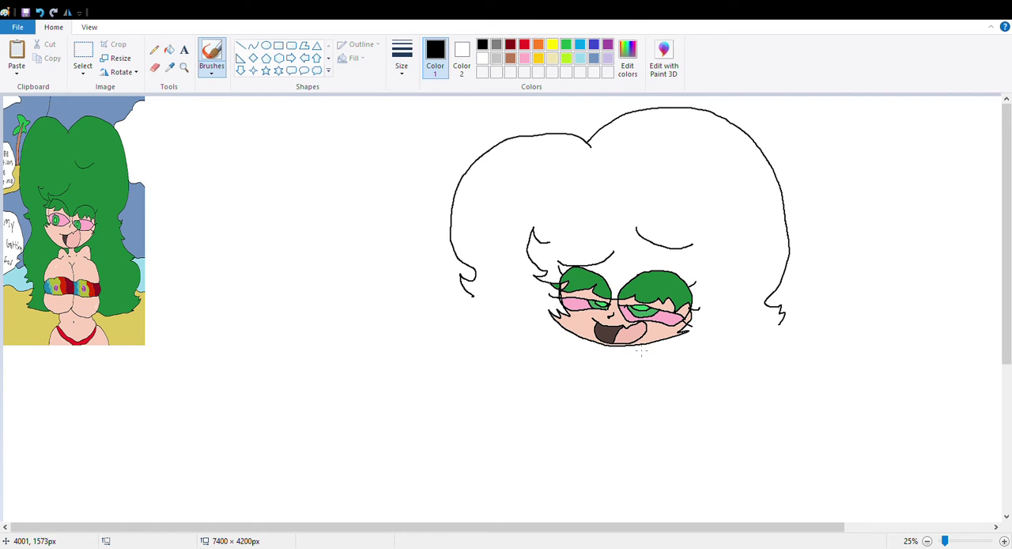
{"action": "mouse_move", "coordinate": [654, 353]}
{"action": "left_mouse_down"}
{"action": "mouse_move", "coordinate": [669, 353]}
{"action": "mouse_move", "coordinate": [601, 347]}
{"action": "left_mouse_up"}
Step: Draw the neck curve and the right side of the bust outline, undoing misplaced strokes
{"action": "mouse_move", "coordinate": [623, 360]}
{"action": "left_mouse_down"}
{"action": "mouse_move", "coordinate": [588, 380]}
{"action": "mouse_move", "coordinate": [575, 403]}
{"action": "mouse_move", "coordinate": [583, 449]}
{"action": "mouse_move", "coordinate": [599, 459]}
{"action": "mouse_move", "coordinate": [651, 461]}
{"action": "mouse_move", "coordinate": [669, 443]}
{"action": "mouse_move", "coordinate": [680, 419]}
{"action": "mouse_move", "coordinate": [670, 380]}
{"action": "left_mouse_up"}
{"action": "key", "text": "ctrl+z"}
{"action": "mouse_move", "coordinate": [616, 370]}
{"action": "left_mouse_down"}
{"action": "mouse_move", "coordinate": [588, 378]}
{"action": "mouse_move", "coordinate": [554, 415]}
{"action": "mouse_move", "coordinate": [551, 448]}
{"action": "mouse_move", "coordinate": [594, 483]}
{"action": "mouse_move", "coordinate": [646, 484]}
{"action": "left_mouse_up"}
{"action": "left_click_drag", "start_coordinate": [671, 471], "coordinate": [666, 390]}
{"action": "left_click_drag", "start_coordinate": [585, 360], "coordinate": [541, 349]}
{"action": "left_click", "coordinate": [40, 12]}
Step: Draw the left side of the bust and a stroke across its lower edge
{"action": "mouse_move", "coordinate": [589, 356]}
{"action": "left_mouse_down"}
{"action": "mouse_move", "coordinate": [498, 425]}
{"action": "mouse_move", "coordinate": [531, 466]}
{"action": "left_mouse_up"}
{"action": "left_click", "coordinate": [40, 11]}
{"action": "left_click_drag", "start_coordinate": [581, 354], "coordinate": [535, 366]}
{"action": "mouse_move", "coordinate": [528, 381]}
{"action": "left_mouse_down"}
{"action": "mouse_move", "coordinate": [511, 444]}
{"action": "mouse_move", "coordinate": [526, 463]}
{"action": "mouse_move", "coordinate": [553, 468]}
{"action": "left_mouse_up"}
{"action": "mouse_move", "coordinate": [514, 387]}
{"action": "left_mouse_down"}
{"action": "mouse_move", "coordinate": [552, 410]}
{"action": "mouse_move", "coordinate": [577, 397]}
{"action": "mouse_move", "coordinate": [632, 398]}
{"action": "mouse_move", "coordinate": [672, 436]}
{"action": "left_mouse_up"}
{"action": "left_click_drag", "start_coordinate": [670, 383], "coordinate": [656, 369]}
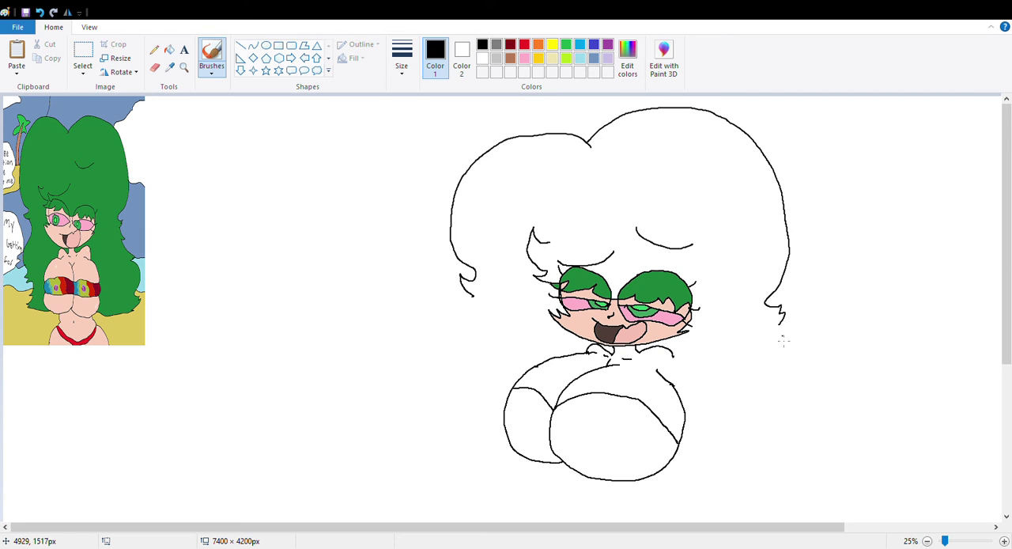
{"action": "scroll", "coordinate": [1009, 397], "scroll_direction": "down", "scroll_amount": 2}
{"action": "scroll", "coordinate": [949, 380], "scroll_direction": "down", "scroll_amount": 1}
Step: Outline the waist on both sides, undoing and redrawing the lower-left curve
{"action": "left_click_drag", "start_coordinate": [678, 295], "coordinate": [685, 330]}
{"action": "left_click_drag", "start_coordinate": [668, 419], "coordinate": [685, 424]}
{"action": "mouse_move", "coordinate": [559, 403]}
{"action": "left_mouse_down"}
{"action": "mouse_move", "coordinate": [554, 425]}
{"action": "mouse_move", "coordinate": [571, 451]}
{"action": "mouse_move", "coordinate": [632, 440]}
{"action": "left_mouse_up"}
{"action": "left_click", "coordinate": [39, 13]}
{"action": "left_click_drag", "start_coordinate": [551, 400], "coordinate": [545, 430]}
{"action": "left_click", "coordinate": [40, 13]}
{"action": "left_click_drag", "start_coordinate": [551, 418], "coordinate": [544, 428]}
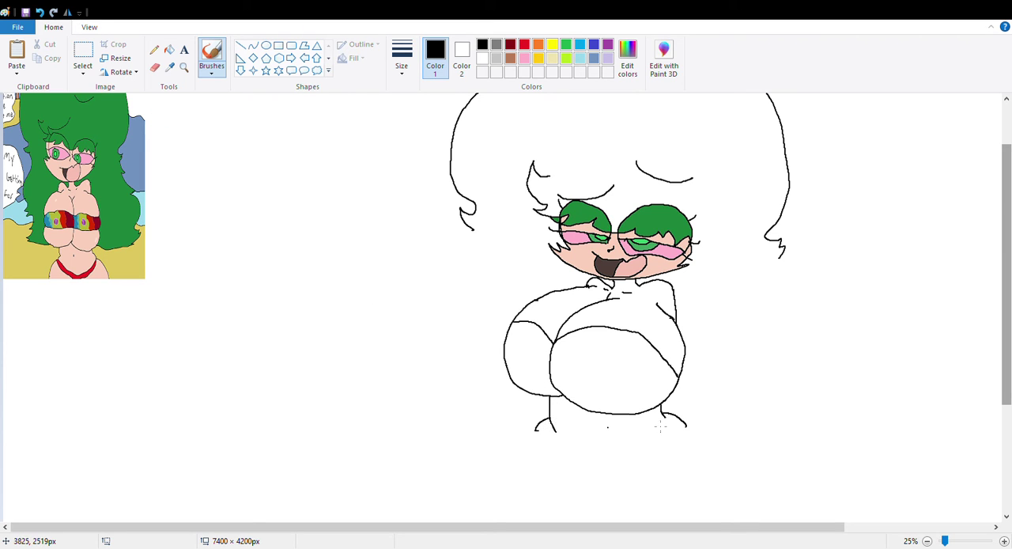
Step: Draw the left and right hip curves, the inner thigh and the line across the thighs
{"action": "left_click_drag", "start_coordinate": [690, 433], "coordinate": [765, 472]}
{"action": "mouse_move", "coordinate": [542, 440]}
{"action": "left_mouse_down"}
{"action": "mouse_move", "coordinate": [497, 464]}
{"action": "mouse_move", "coordinate": [488, 527]}
{"action": "left_mouse_up"}
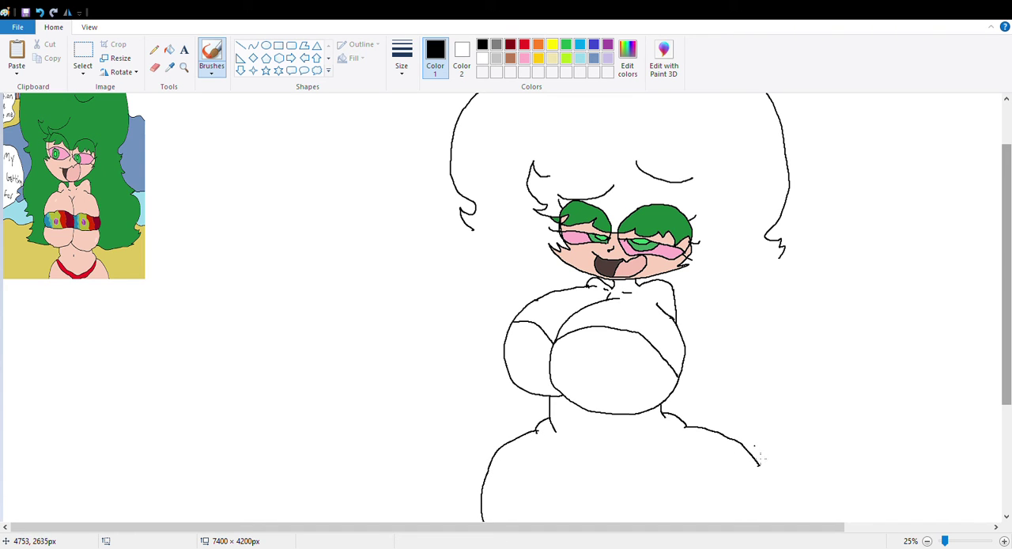
{"action": "left_click_drag", "start_coordinate": [761, 470], "coordinate": [764, 526]}
{"action": "key", "text": "ctrl+z"}
{"action": "left_click_drag", "start_coordinate": [765, 471], "coordinate": [765, 534]}
{"action": "left_click_drag", "start_coordinate": [616, 459], "coordinate": [600, 541]}
{"action": "left_click_drag", "start_coordinate": [483, 484], "coordinate": [765, 488]}
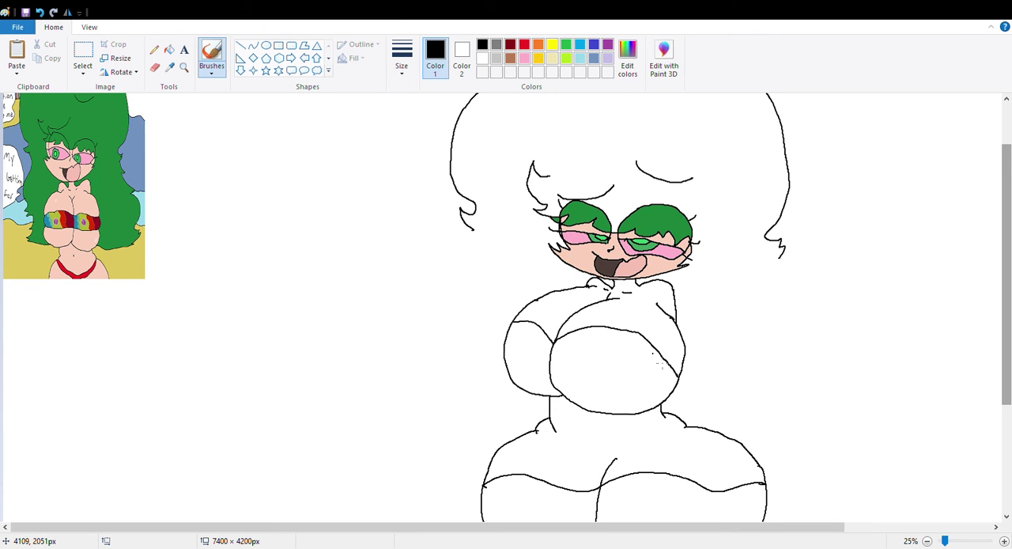
{"action": "left_click_drag", "start_coordinate": [685, 383], "coordinate": [686, 414]}
Step: Undo stray marks and draw small hand fingers on the chest
{"action": "key", "text": "ctrl+z"}
{"action": "left_click_drag", "start_coordinate": [678, 393], "coordinate": [676, 412]}
{"action": "key", "text": "ctrl+z"}
{"action": "mouse_move", "coordinate": [558, 290]}
{"action": "left_mouse_down"}
{"action": "mouse_move", "coordinate": [556, 303]}
{"action": "mouse_move", "coordinate": [576, 298]}
{"action": "mouse_move", "coordinate": [566, 283]}
{"action": "mouse_move", "coordinate": [553, 294]}
{"action": "left_mouse_up"}
{"action": "left_click", "coordinate": [154, 68]}
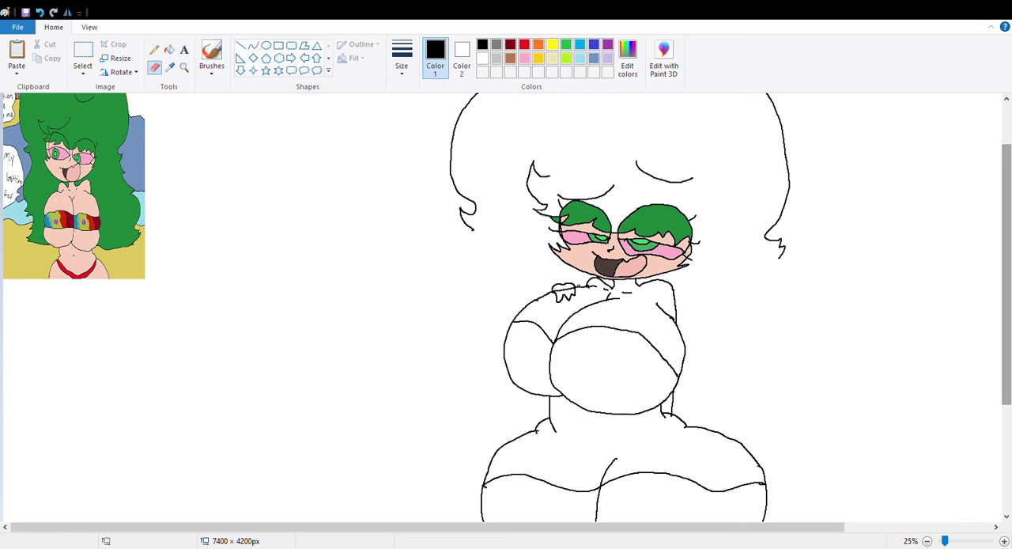
{"action": "left_click", "coordinate": [211, 55]}
Step: Fill the dress middle, waist and hips with dark red
{"action": "left_click", "coordinate": [169, 67]}
{"action": "left_click", "coordinate": [523, 44]}
{"action": "left_click", "coordinate": [75, 271]}
{"action": "left_click", "coordinate": [563, 389]}
{"action": "left_click", "coordinate": [649, 477]}
Step: Fill the chest and a white sliver beside the dress with peach skin colour
{"action": "left_click", "coordinate": [169, 66]}
{"action": "left_click", "coordinate": [671, 267]}
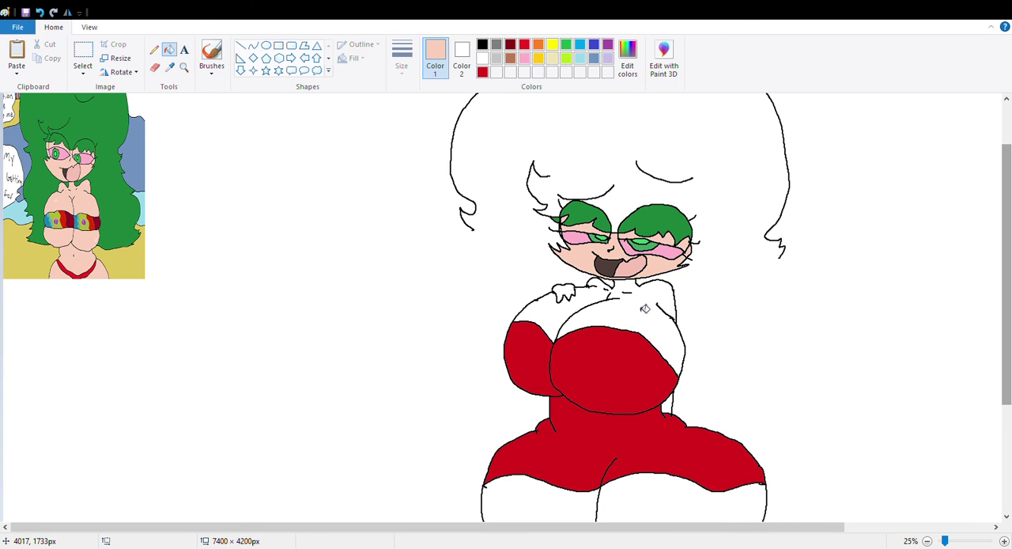
{"action": "left_click", "coordinate": [551, 318]}
{"action": "left_click", "coordinate": [667, 404]}
{"action": "left_click_drag", "start_coordinate": [1010, 409], "coordinate": [1009, 431]}
Step: Draw a black dress hem across the thighs
{"action": "left_click", "coordinate": [483, 44]}
{"action": "left_click", "coordinate": [211, 56]}
{"action": "left_click_drag", "start_coordinate": [491, 474], "coordinate": [761, 487]}
Step: Fill the legs with the reference's peach skin tone
{"action": "left_click", "coordinate": [169, 68]}
{"action": "left_click", "coordinate": [94, 186]}
{"action": "left_click", "coordinate": [170, 49]}
{"action": "left_click", "coordinate": [664, 449]}
{"action": "scroll", "coordinate": [1004, 202], "scroll_direction": "up", "scroll_amount": 2}
Step: Draw black left and right outlines for the long hair
{"action": "left_click", "coordinate": [211, 54]}
{"action": "left_click", "coordinate": [483, 44]}
{"action": "mouse_move", "coordinate": [479, 233]}
{"action": "left_mouse_down"}
{"action": "mouse_move", "coordinate": [436, 349]}
{"action": "mouse_move", "coordinate": [443, 451]}
{"action": "mouse_move", "coordinate": [481, 481]}
{"action": "left_mouse_up"}
{"action": "mouse_move", "coordinate": [785, 264]}
{"action": "left_mouse_down"}
{"action": "mouse_move", "coordinate": [829, 336]}
{"action": "mouse_move", "coordinate": [855, 442]}
{"action": "mouse_move", "coordinate": [838, 449]}
{"action": "mouse_move", "coordinate": [845, 458]}
{"action": "mouse_move", "coordinate": [857, 449]}
{"action": "mouse_move", "coordinate": [863, 465]}
{"action": "mouse_move", "coordinate": [829, 503]}
{"action": "mouse_move", "coordinate": [789, 516]}
{"action": "left_mouse_up"}
Step: Fill the long hair with green
{"action": "left_click", "coordinate": [169, 66]}
{"action": "left_click", "coordinate": [113, 136]}
{"action": "left_click", "coordinate": [541, 228]}
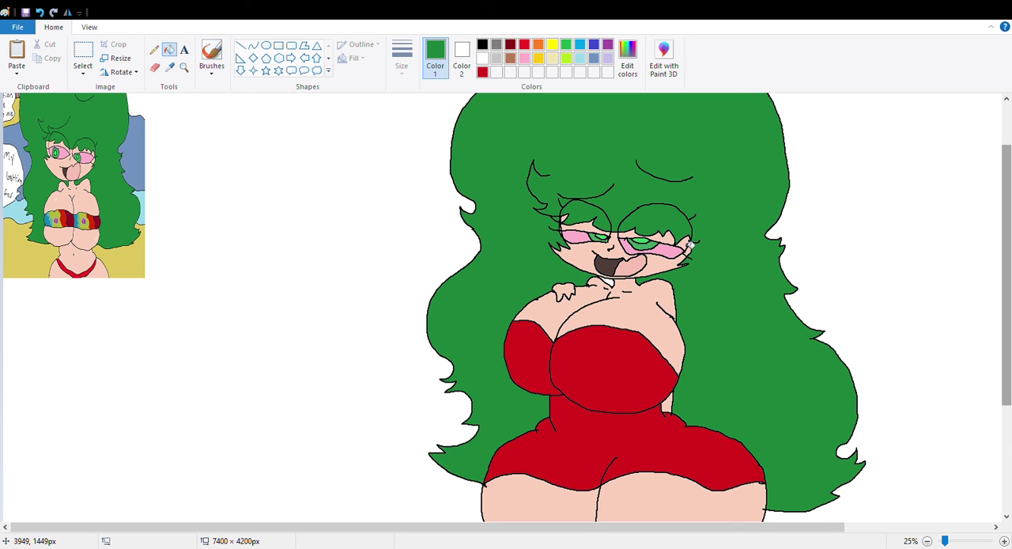
{"action": "left_click_drag", "start_coordinate": [1009, 233], "coordinate": [1010, 190]}
Step: Sketch the top and bottom of a small black head left of Molly
{"action": "left_click", "coordinate": [211, 54]}
{"action": "left_click", "coordinate": [483, 44]}
{"action": "left_click", "coordinate": [376, 215]}
{"action": "left_click_drag", "start_coordinate": [341, 206], "coordinate": [376, 314]}
{"action": "left_click", "coordinate": [39, 12]}
{"action": "mouse_move", "coordinate": [320, 153]}
{"action": "left_mouse_down"}
{"action": "mouse_move", "coordinate": [364, 156]}
{"action": "mouse_move", "coordinate": [332, 274]}
{"action": "mouse_move", "coordinate": [246, 249]}
{"action": "mouse_move", "coordinate": [246, 166]}
{"action": "mouse_move", "coordinate": [319, 154]}
{"action": "left_mouse_up"}
{"action": "left_click_drag", "start_coordinate": [275, 269], "coordinate": [352, 280]}
Step: Add a curl, inner strokes and hair lines to the small head, undoing a stray dot
{"action": "mouse_move", "coordinate": [323, 272]}
{"action": "left_mouse_down"}
{"action": "mouse_move", "coordinate": [316, 290]}
{"action": "mouse_move", "coordinate": [337, 275]}
{"action": "mouse_move", "coordinate": [320, 276]}
{"action": "mouse_move", "coordinate": [319, 286]}
{"action": "left_mouse_up"}
{"action": "mouse_move", "coordinate": [283, 231]}
{"action": "left_mouse_down"}
{"action": "mouse_move", "coordinate": [332, 238]}
{"action": "mouse_move", "coordinate": [287, 255]}
{"action": "mouse_move", "coordinate": [319, 267]}
{"action": "mouse_move", "coordinate": [329, 241]}
{"action": "mouse_move", "coordinate": [298, 242]}
{"action": "left_mouse_up"}
{"action": "left_click_drag", "start_coordinate": [330, 251], "coordinate": [310, 265]}
{"action": "left_click_drag", "start_coordinate": [313, 327], "coordinate": [324, 370]}
{"action": "left_click", "coordinate": [40, 13]}
Step: Eyedrop the skin tone from the reference picture
{"action": "left_click", "coordinate": [169, 67]}
{"action": "left_click", "coordinate": [57, 276]}
{"action": "scroll", "coordinate": [945, 443], "scroll_direction": "down", "scroll_amount": 5}
{"action": "left_click_drag", "start_coordinate": [1008, 395], "coordinate": [1010, 245]}
Step: At 13% zoom, box-select the coloured Molly figure and small sketch and nudge them right
{"action": "left_click", "coordinate": [928, 541]}
{"action": "left_click", "coordinate": [83, 53]}
{"action": "mouse_move", "coordinate": [121, 113]}
{"action": "left_mouse_down"}
{"action": "mouse_move", "coordinate": [447, 369]}
{"action": "mouse_move", "coordinate": [508, 436]}
{"action": "mouse_move", "coordinate": [469, 392]}
{"action": "left_mouse_up"}
{"action": "left_click_drag", "start_coordinate": [432, 326], "coordinate": [458, 328]}
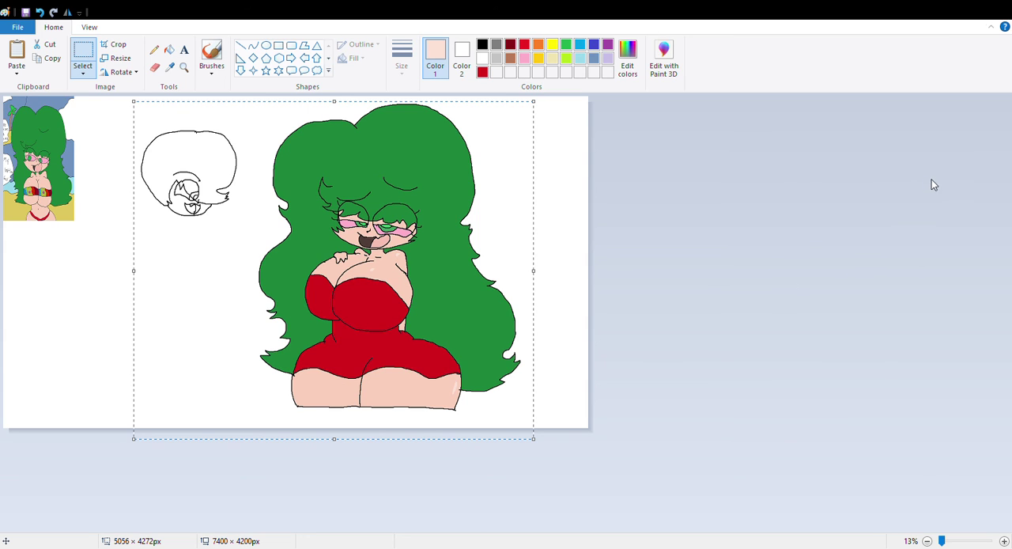